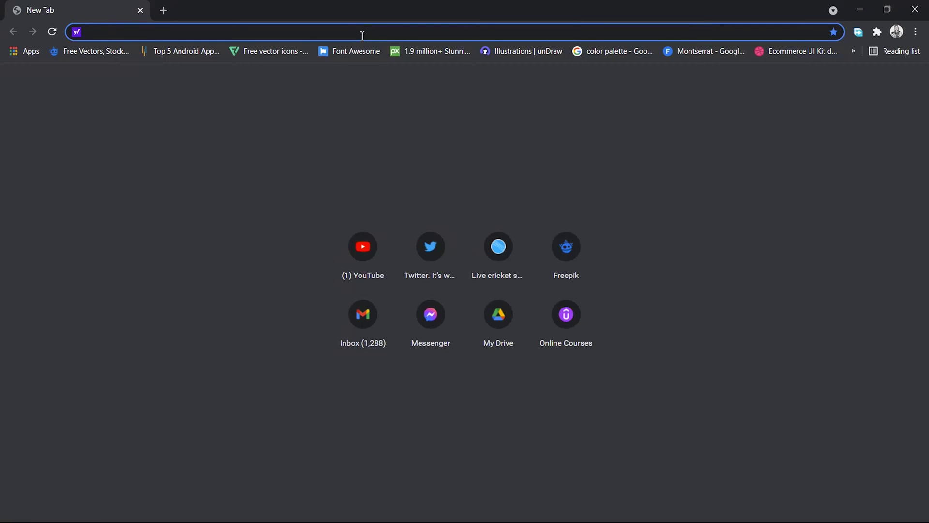
pyautogui.write('192.1')
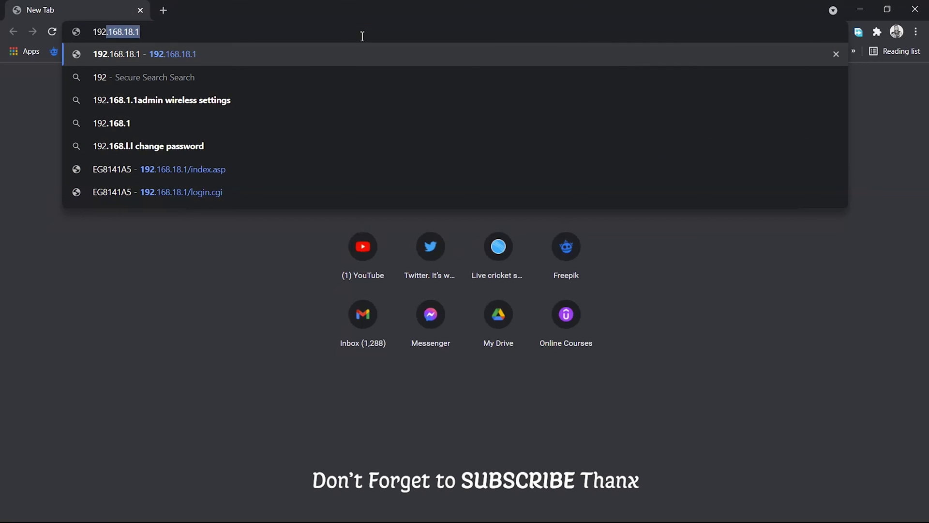
pyautogui.write('68')
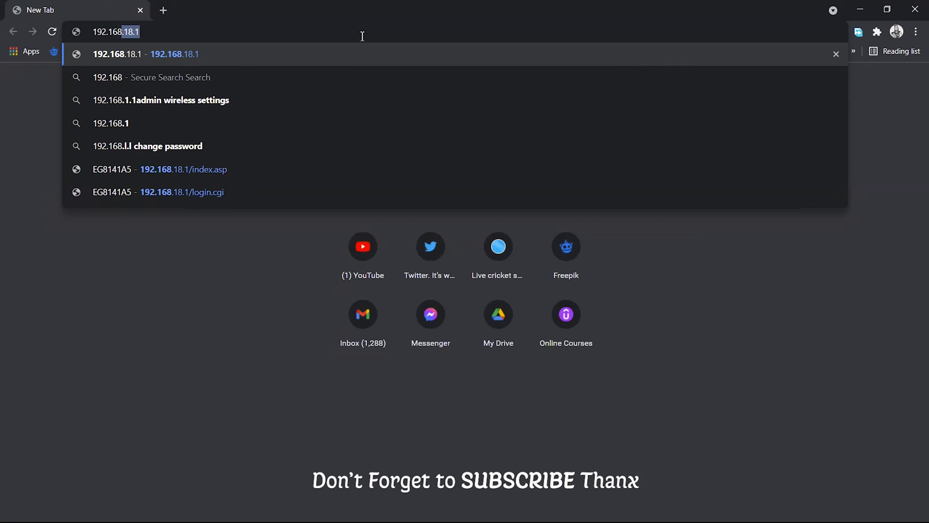
pyautogui.write('.18.')
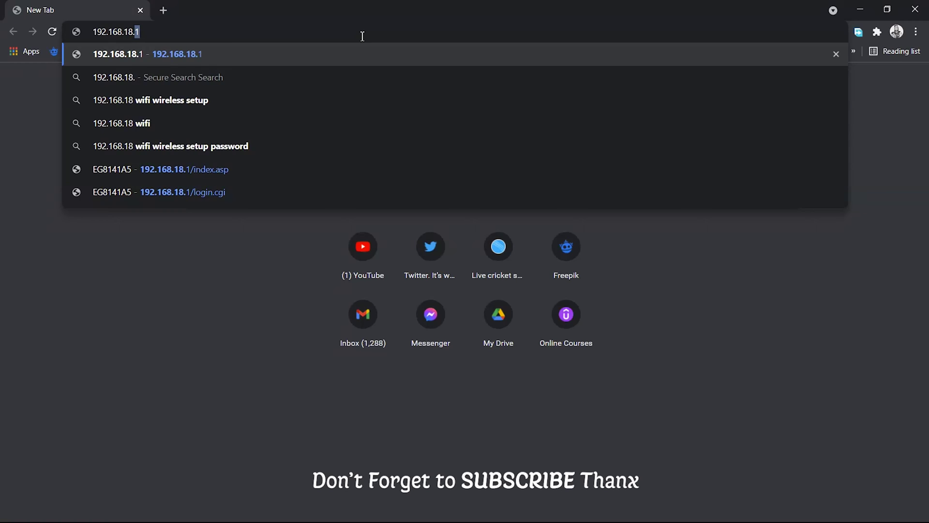
pyautogui.write('1')
# Load the Huawei router login page at 192.168.18.1 in Chrome.
pyautogui.press('Return')
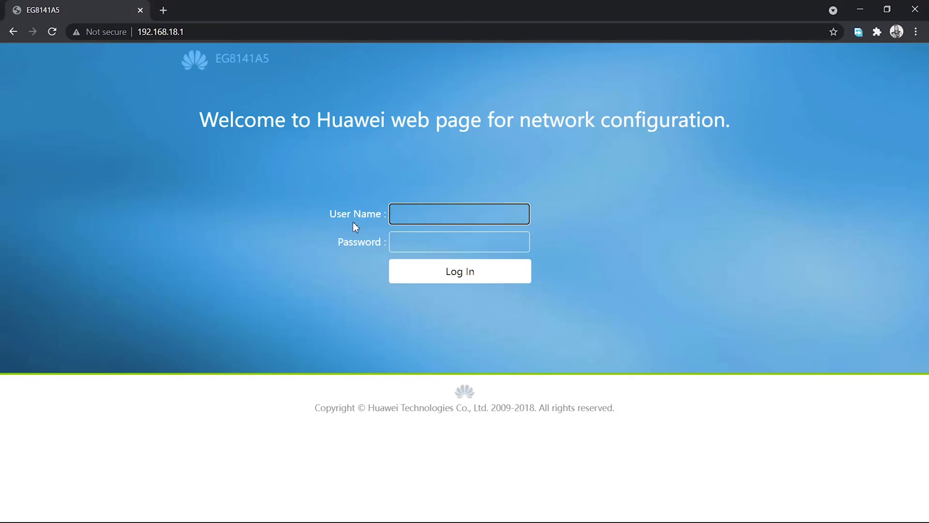
pyautogui.write('Ep')
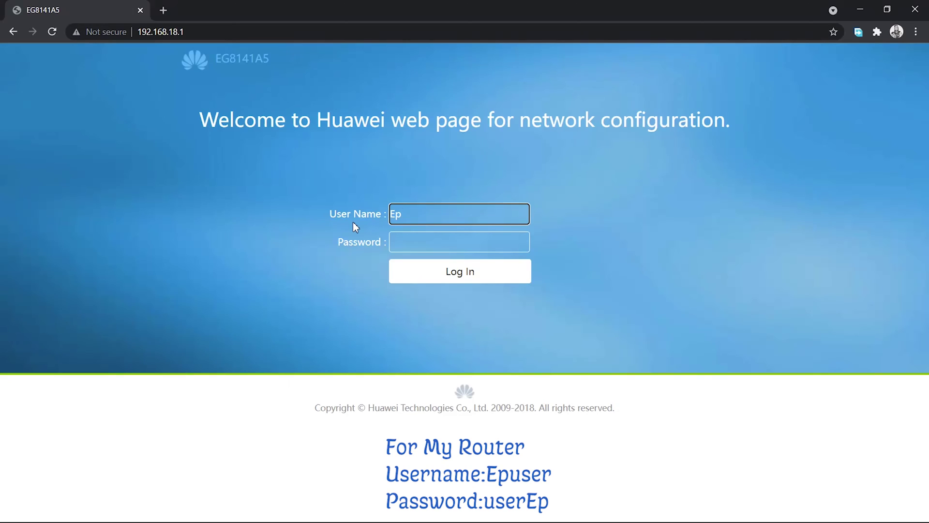
pyautogui.write('user')
# Sign in to the EG8141A5 router with the admin username and password.
pyautogui.click(419, 244)
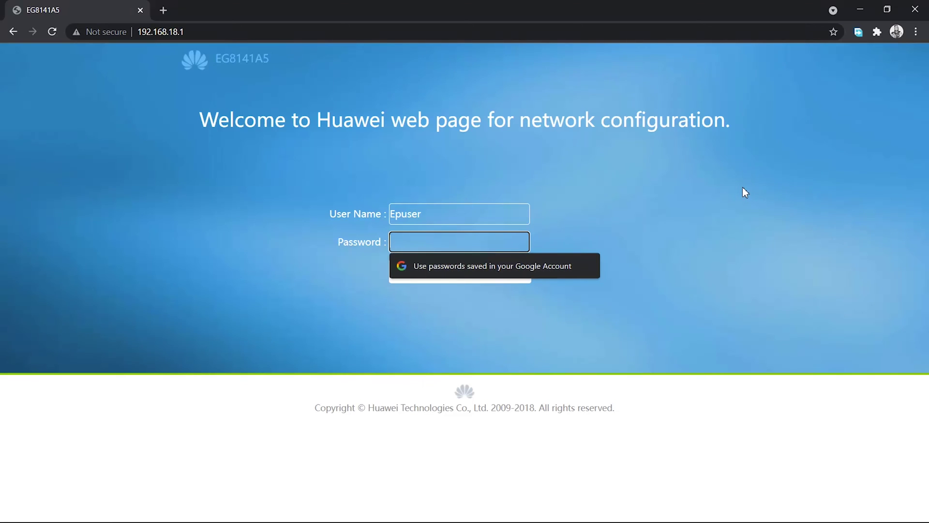
pyautogui.write('**')
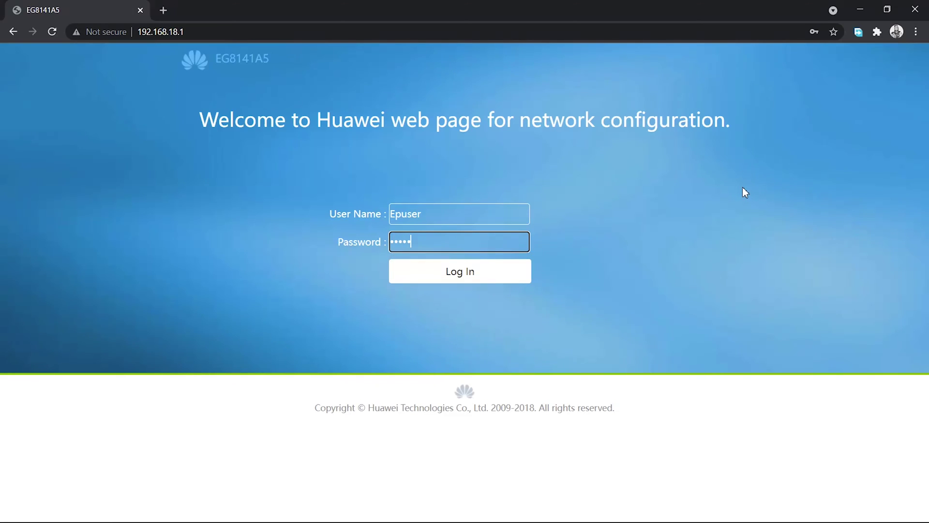
pyautogui.write('*')
pyautogui.click(459, 273)
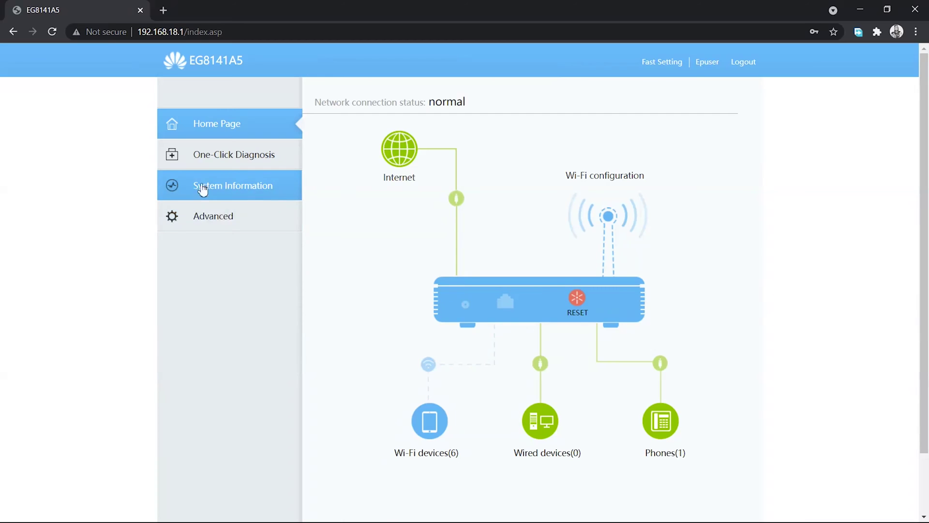
# Query STA Information under System Information > WLAN, listing four Himal_Fibernet stations.
pyautogui.click(233, 194)
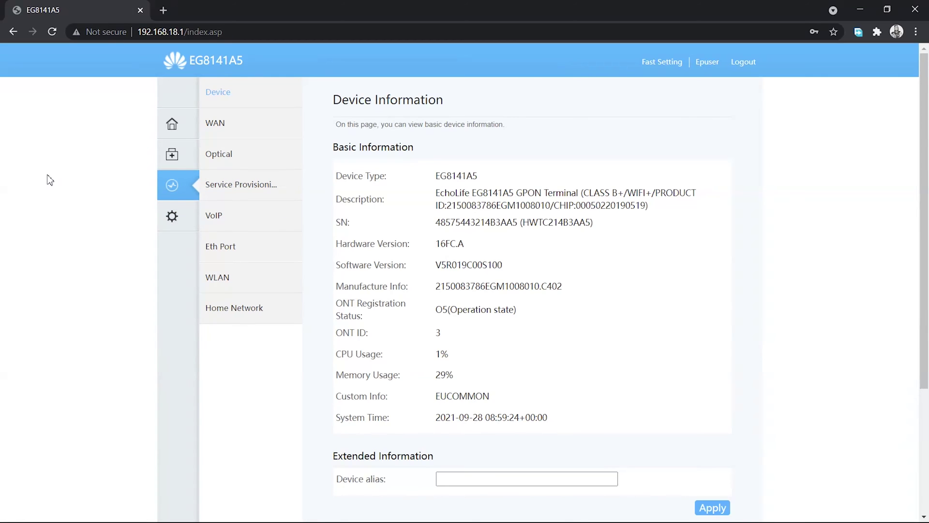
pyautogui.click(234, 280)
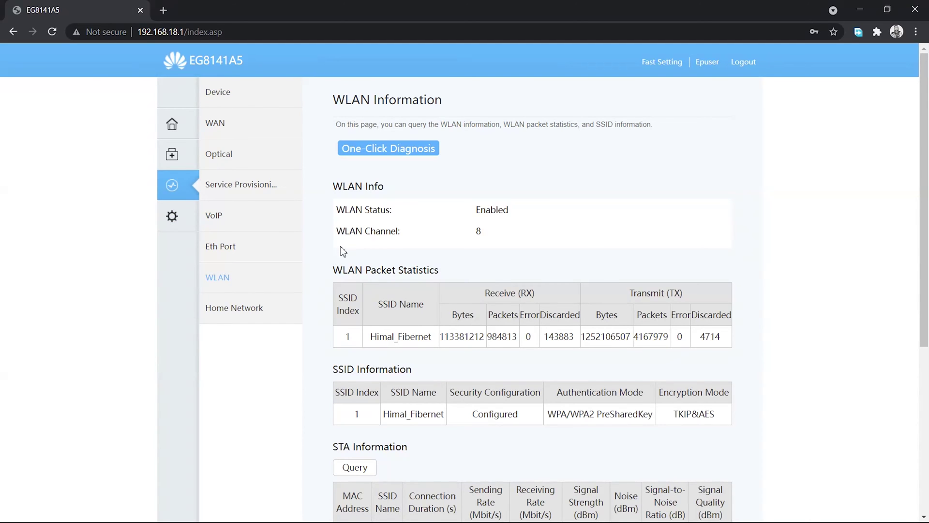
pyautogui.scroll(-5, 378, 265)
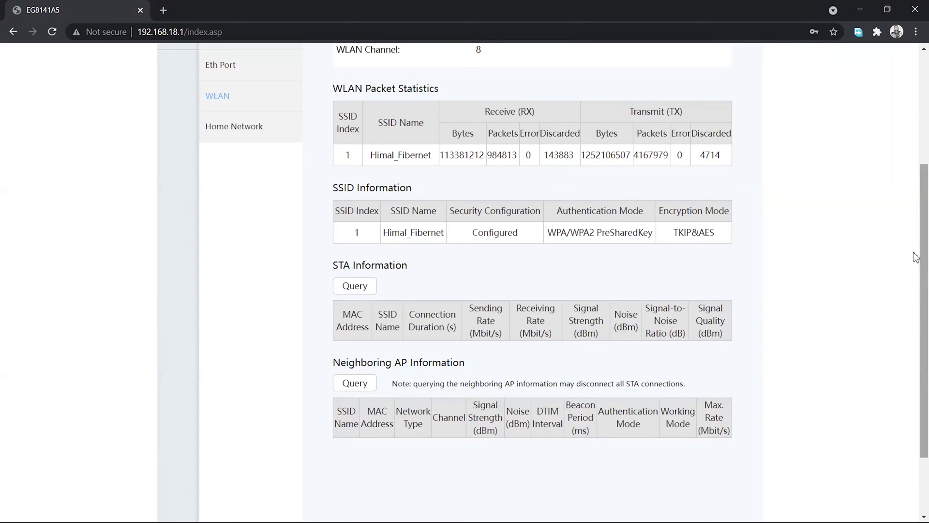
pyautogui.scroll(5, 456, 303)
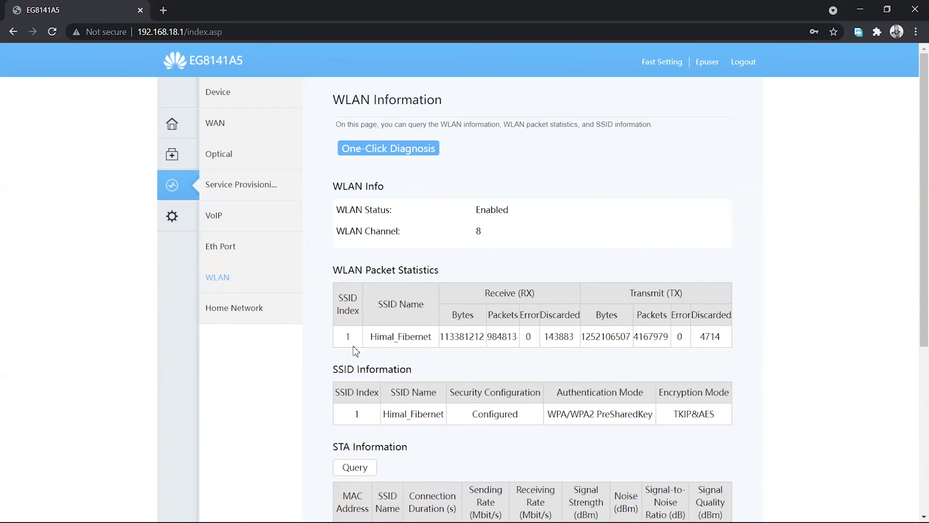
pyautogui.moveTo(370, 336); pyautogui.dragTo(432, 336)
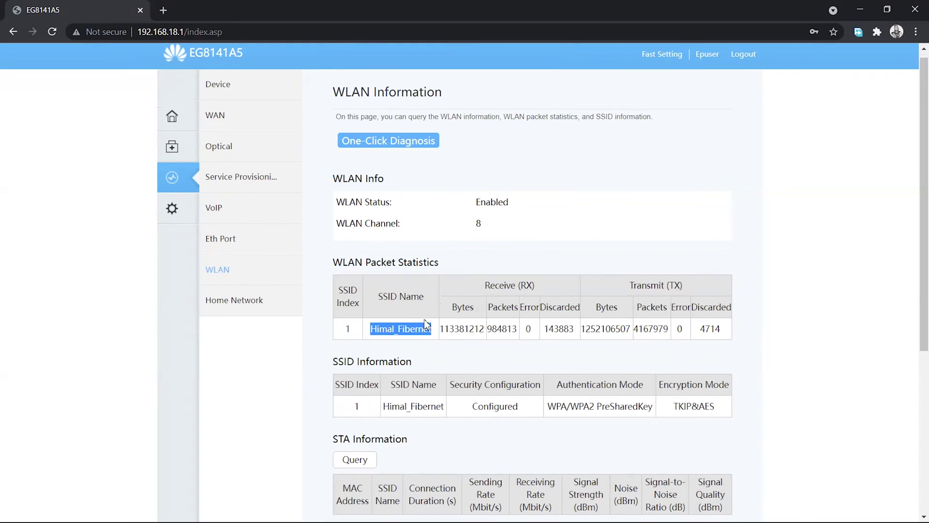
pyautogui.scroll(-3, 399, 336)
pyautogui.scroll(-3, 436, 334)
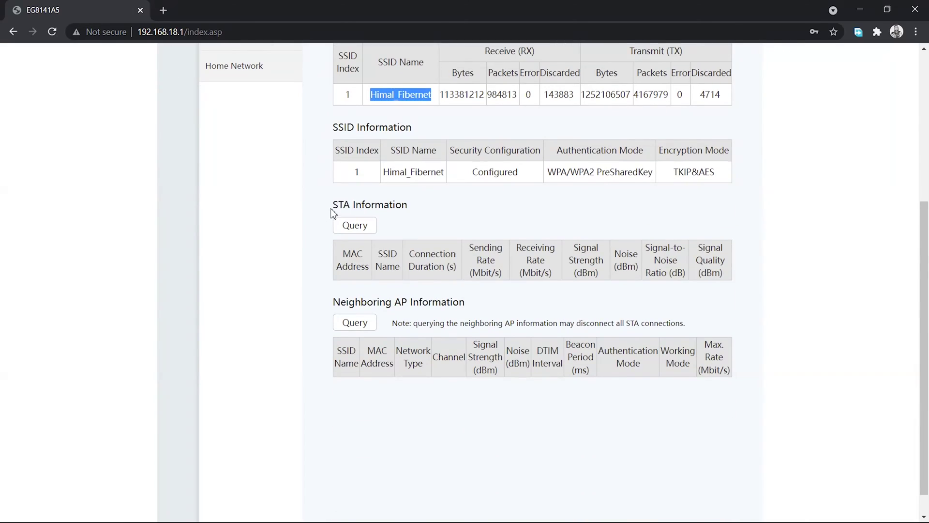
pyautogui.moveTo(333, 206); pyautogui.dragTo(425, 204)
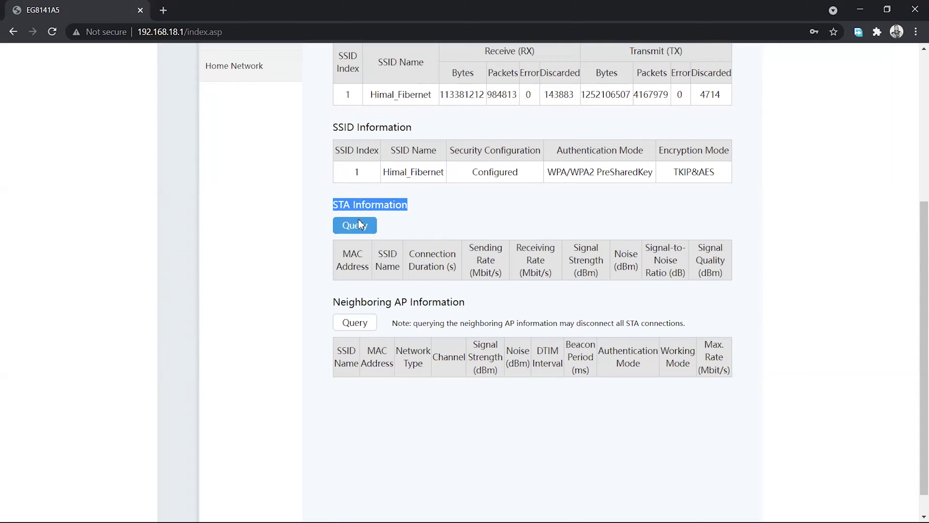
pyautogui.click(354, 225)
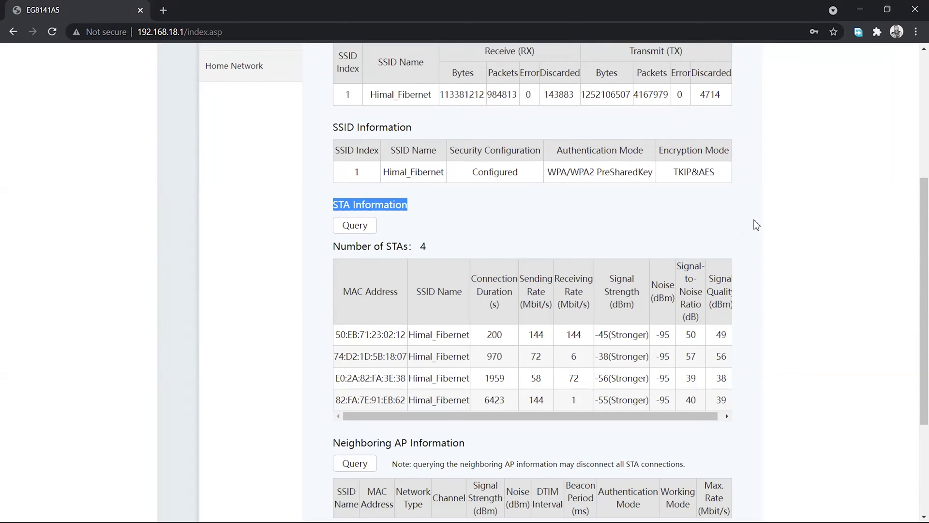
pyautogui.scroll(-2, 816, 209)
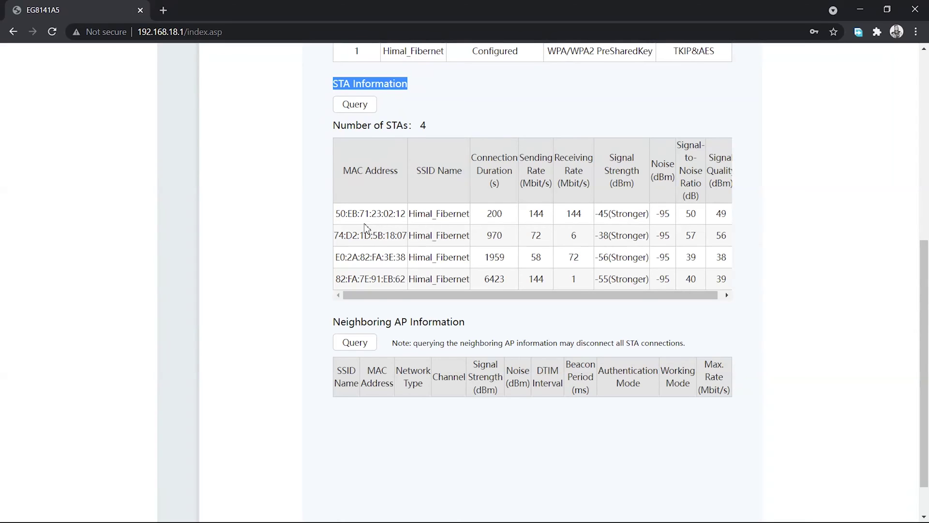
pyautogui.scroll(-1, 366, 228)
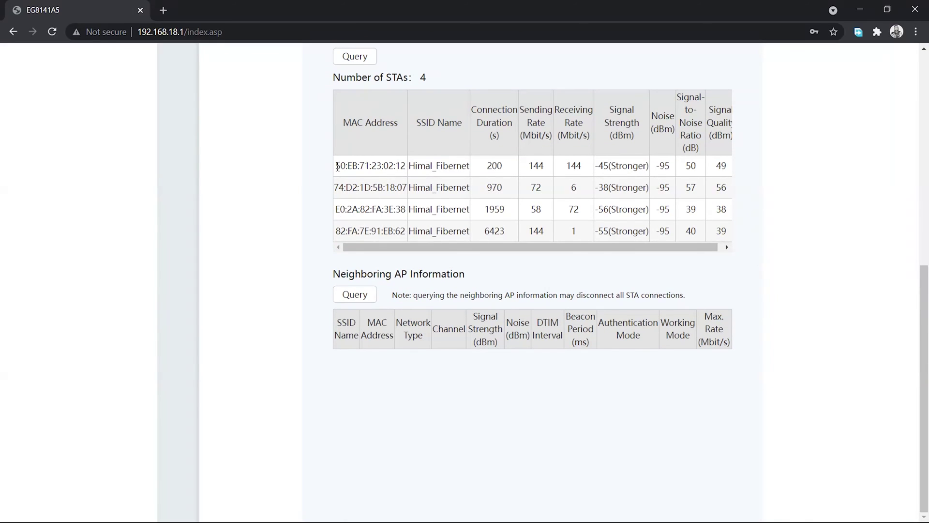
# Copy the second station's MAC address, 74:D2:1D:5B:18:07, from the STA table.
pyautogui.moveTo(336, 166); pyautogui.dragTo(406, 168)
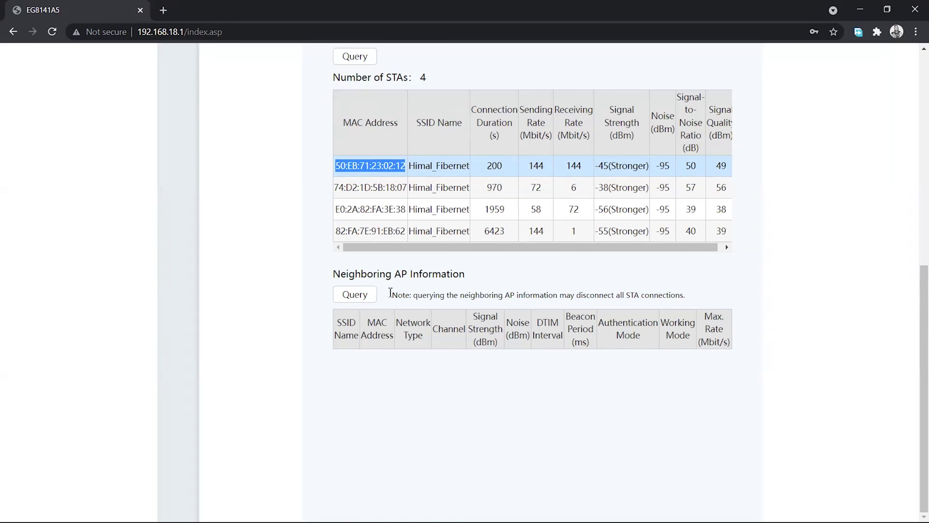
pyautogui.moveTo(337, 188); pyautogui.dragTo(398, 188)
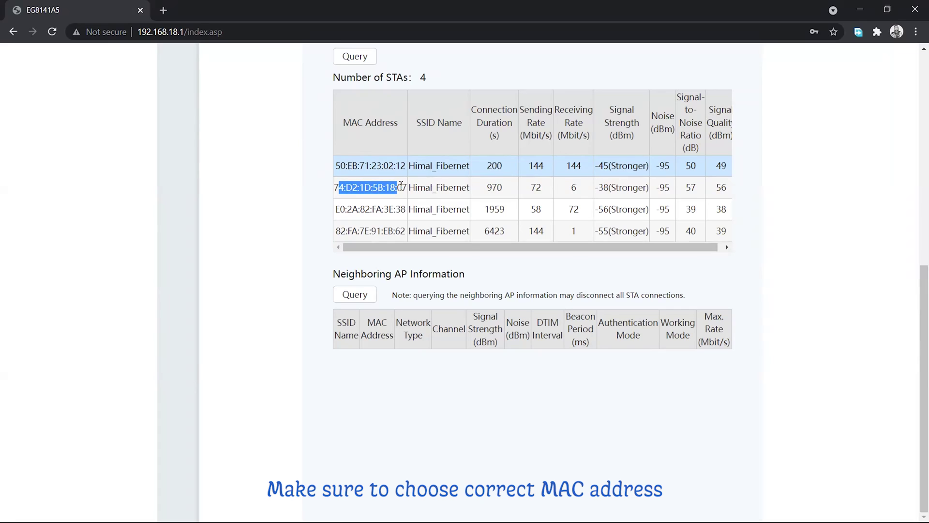
pyautogui.moveTo(334, 187); pyautogui.dragTo(407, 187)
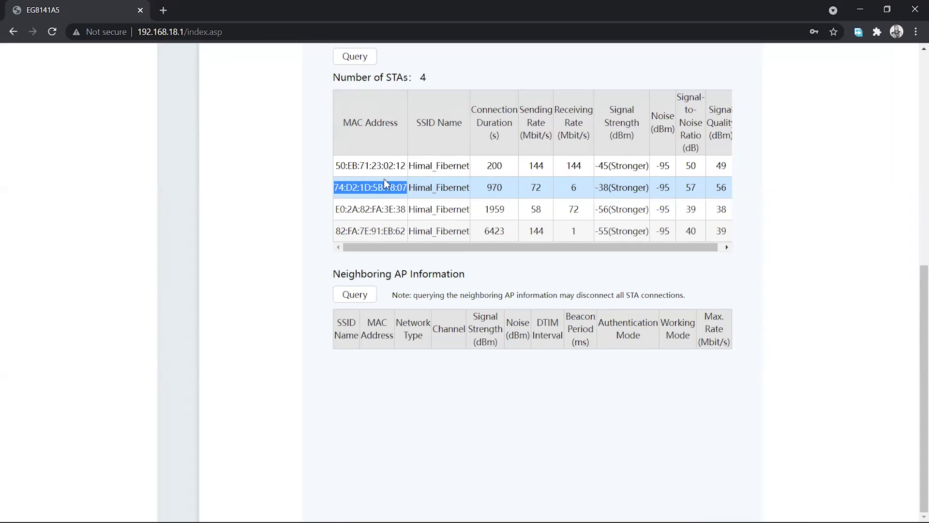
pyautogui.rightClick(379, 188)
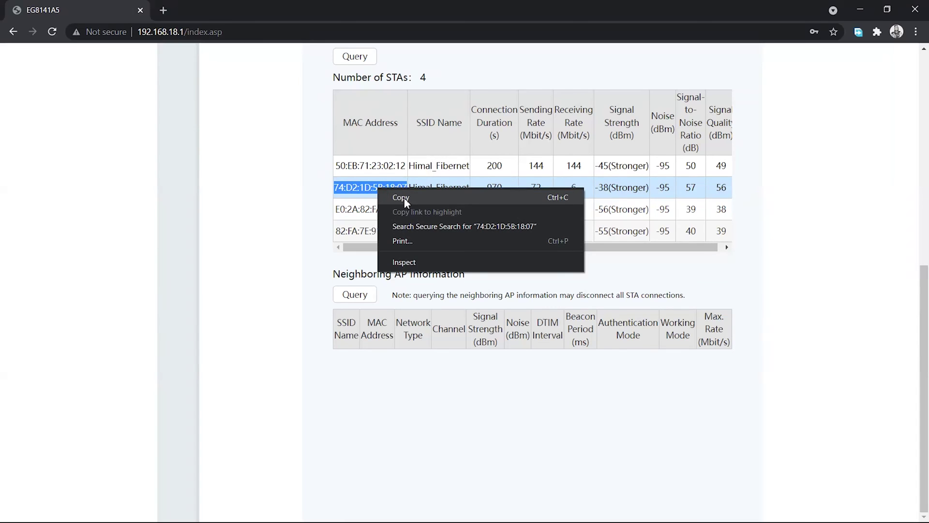
pyautogui.click(401, 197)
pyautogui.click(860, 9)
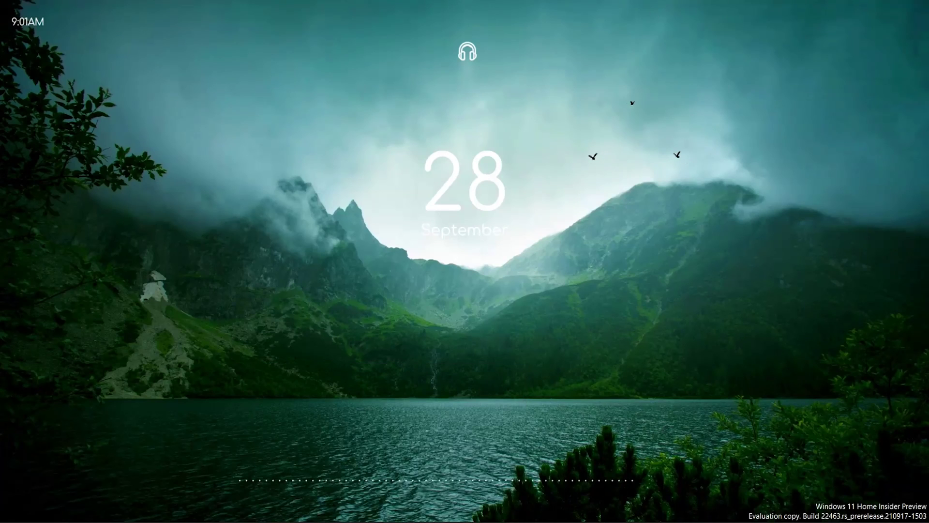
pyautogui.click(638, 508)
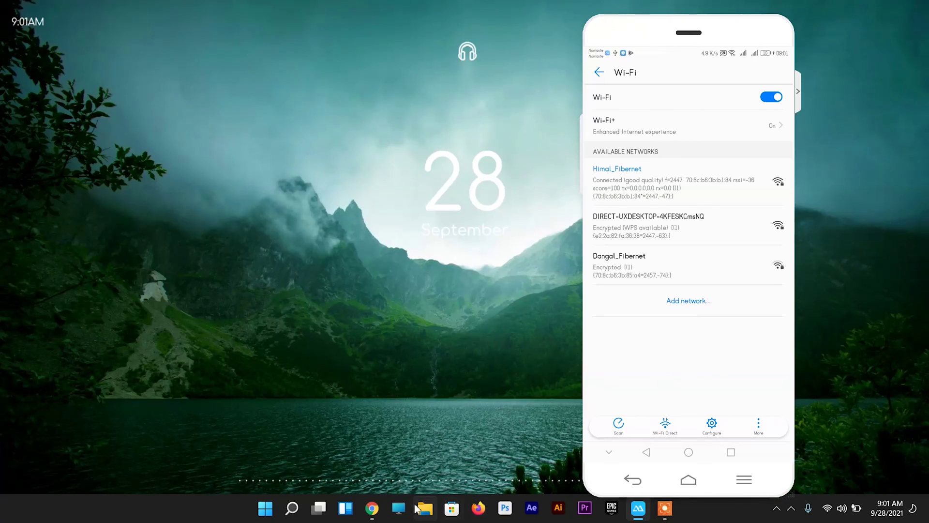
pyautogui.click(370, 508)
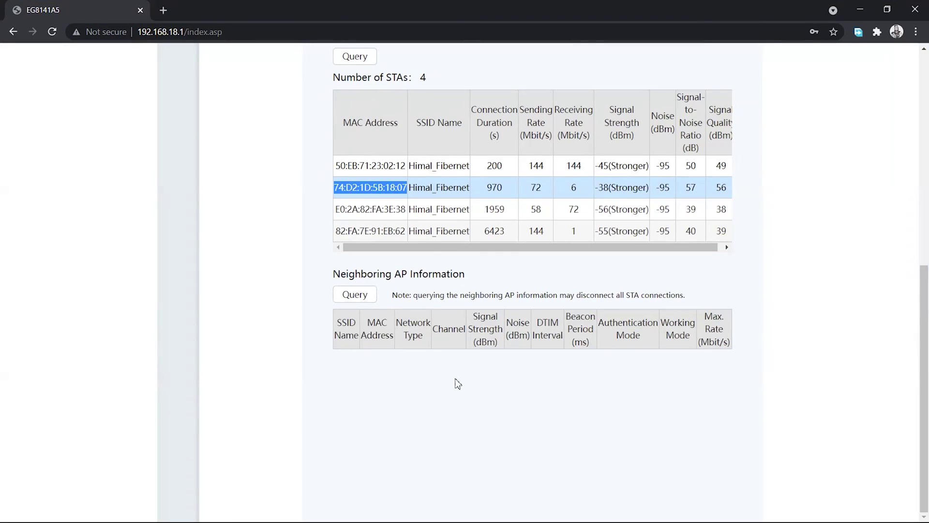
pyautogui.scroll(5, 457, 385)
pyautogui.scroll(3, 436, 327)
pyautogui.scroll(-4, 354, 262)
pyautogui.doubleClick(370, 297)
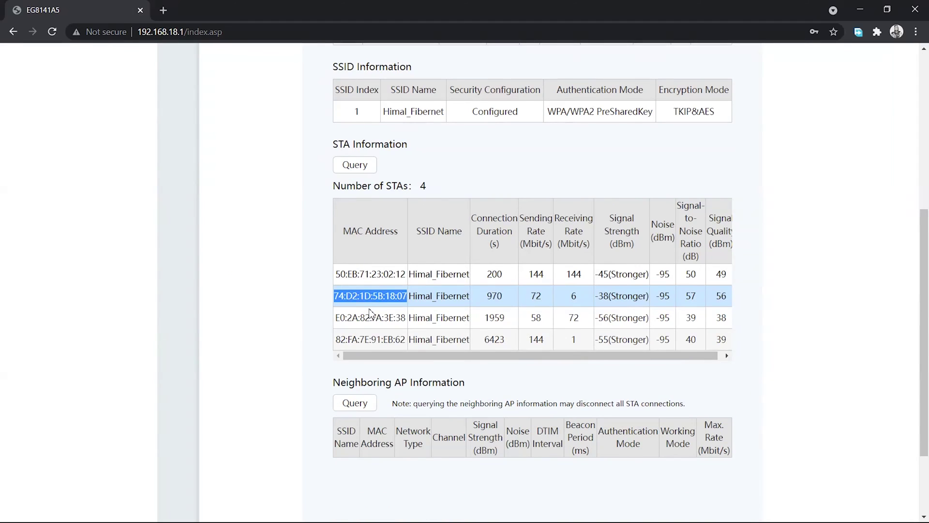
pyautogui.rightClick(363, 293)
pyautogui.click(414, 305)
pyautogui.scroll(4, 358, 343)
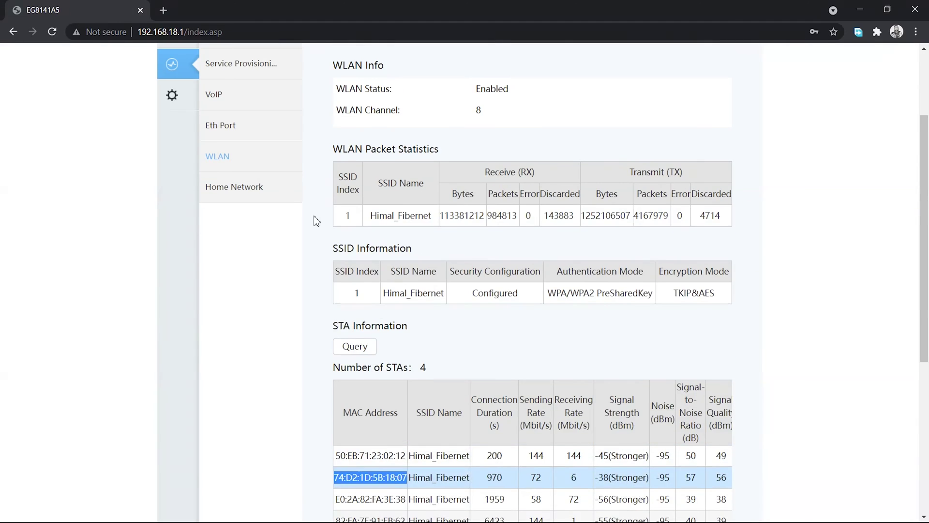
pyautogui.scroll(3, 319, 218)
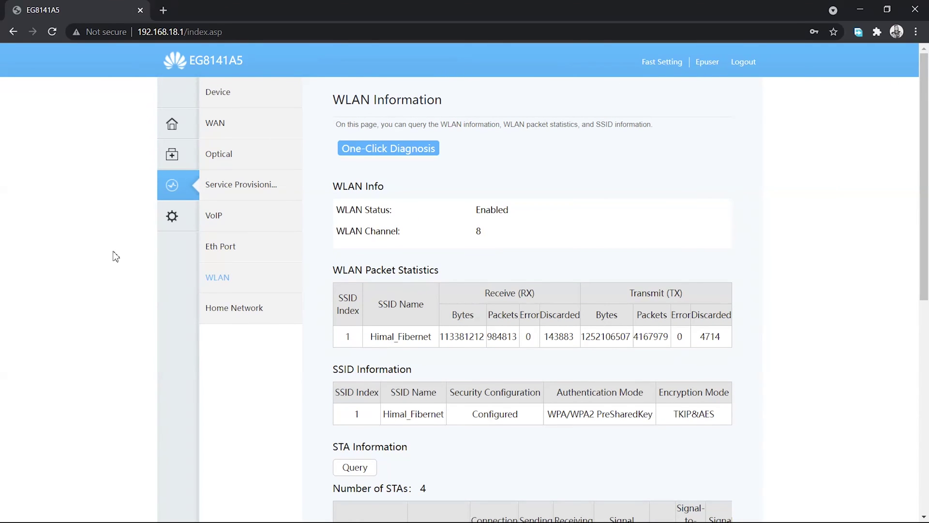
# Go to Security > Wi-Fi MAC Filtering in the router settings.
pyautogui.click(172, 216)
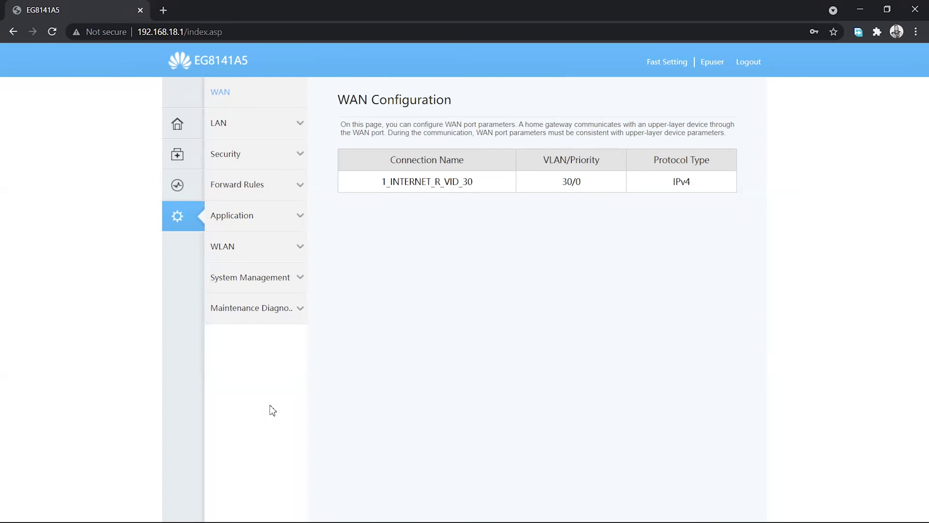
pyautogui.click(252, 164)
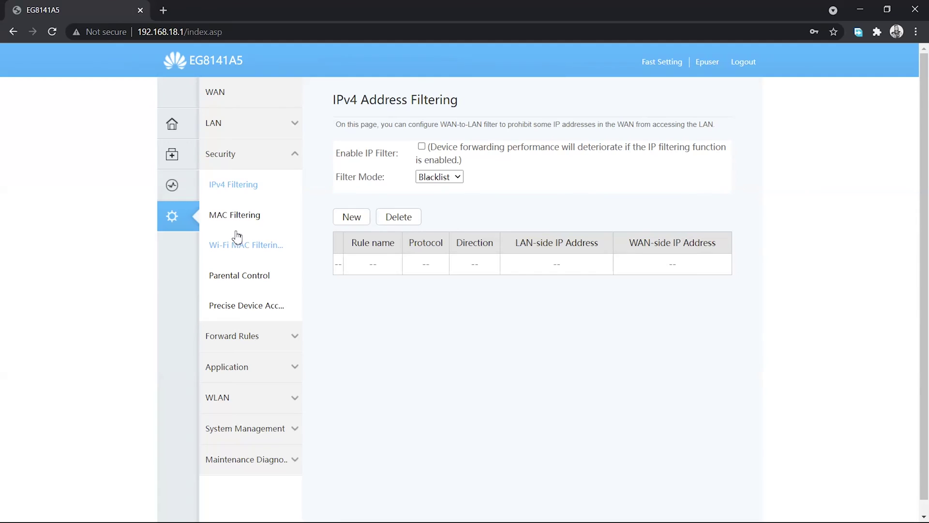
pyautogui.click(254, 250)
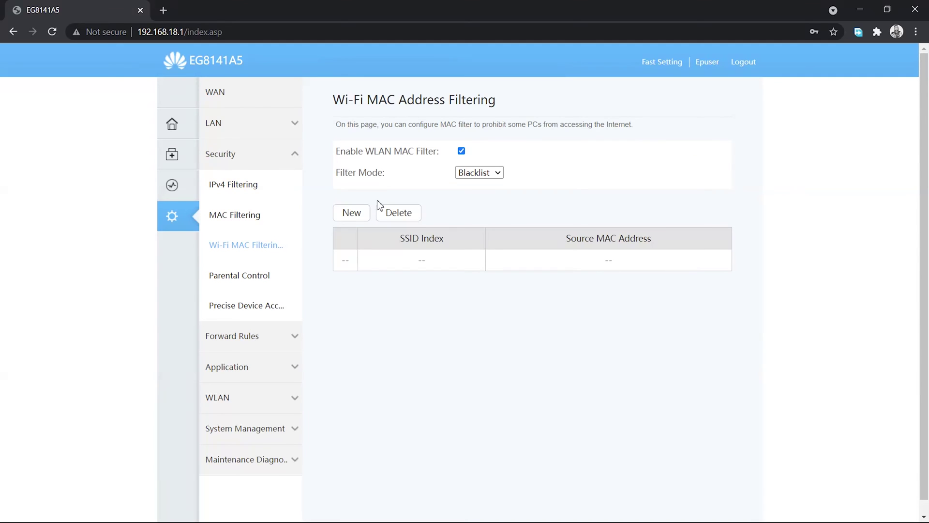
# Enable the WLAN MAC filter with Blacklist as the filter mode.
pyautogui.click(462, 152)
pyautogui.click(462, 151)
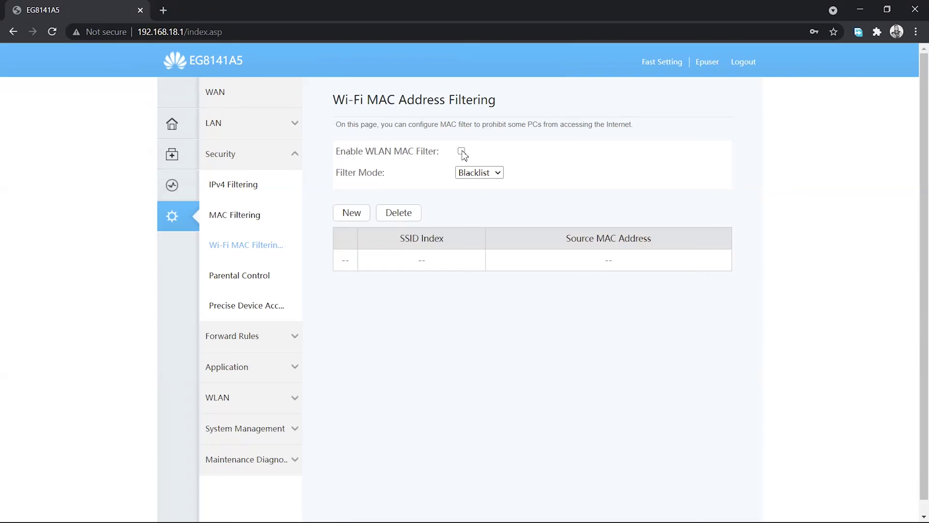
pyautogui.click(478, 173)
pyautogui.click(484, 186)
# Add and apply an SSID1 filter rule for MAC 74:D2:1D:5B:18:07.
pyautogui.click(351, 212)
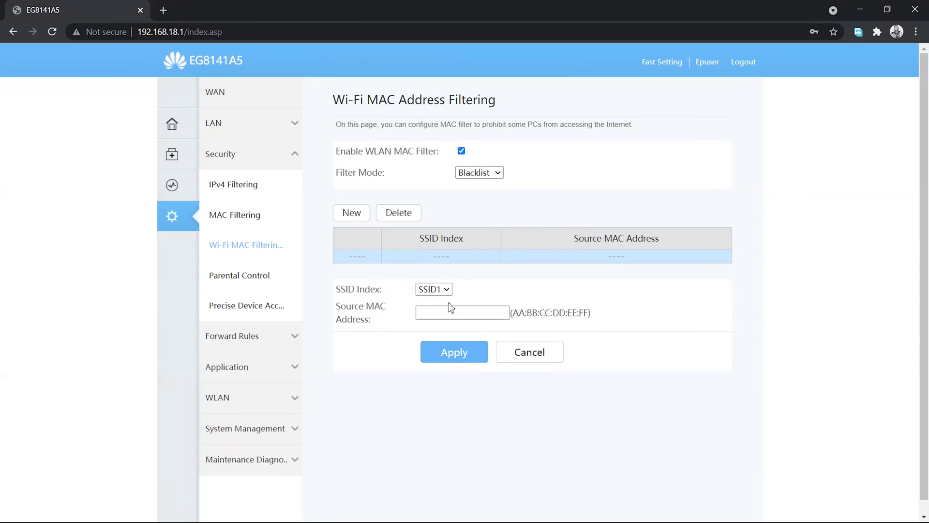
pyautogui.click(433, 289)
pyautogui.click(430, 301)
pyautogui.click(454, 312)
pyautogui.hotkey('ctrl', 'v')
pyautogui.moveTo(463, 312)
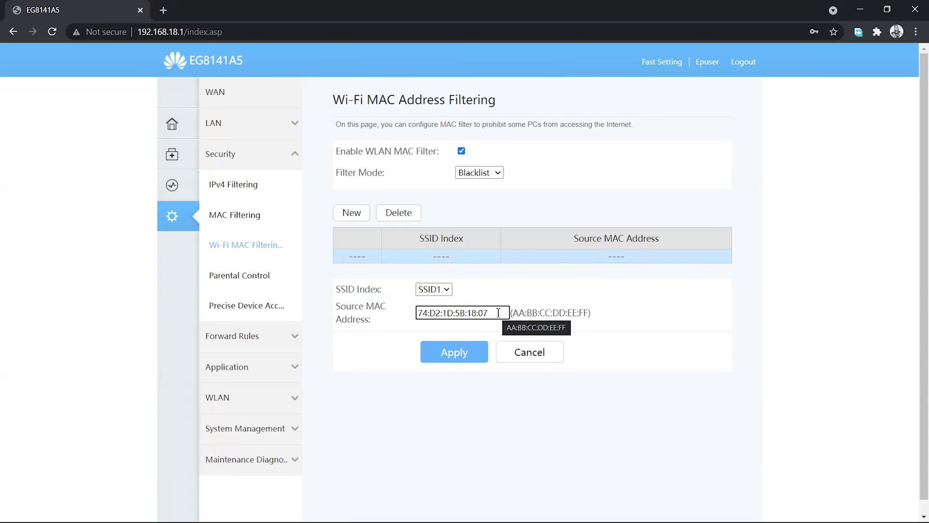
pyautogui.click(453, 354)
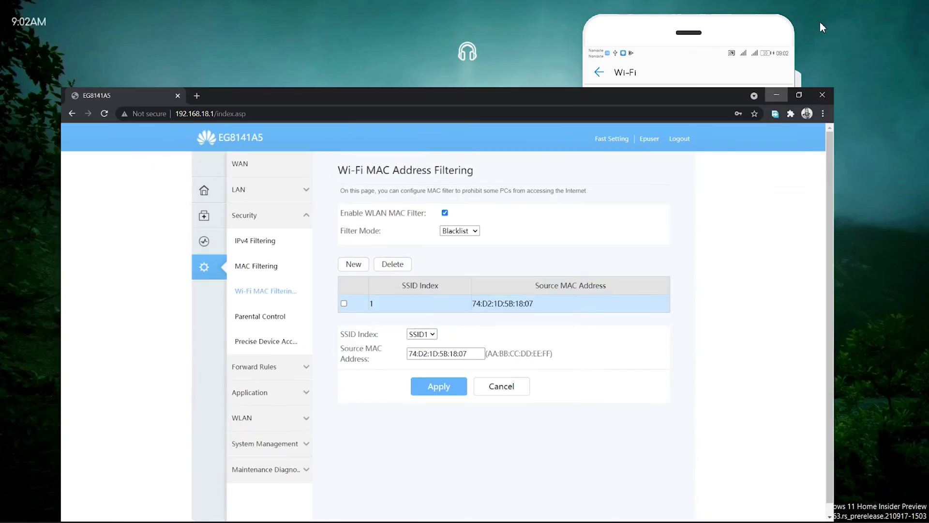
# Check that the mirrored phone shows Himal_Fibernet network access denied.
pyautogui.click(775, 95)
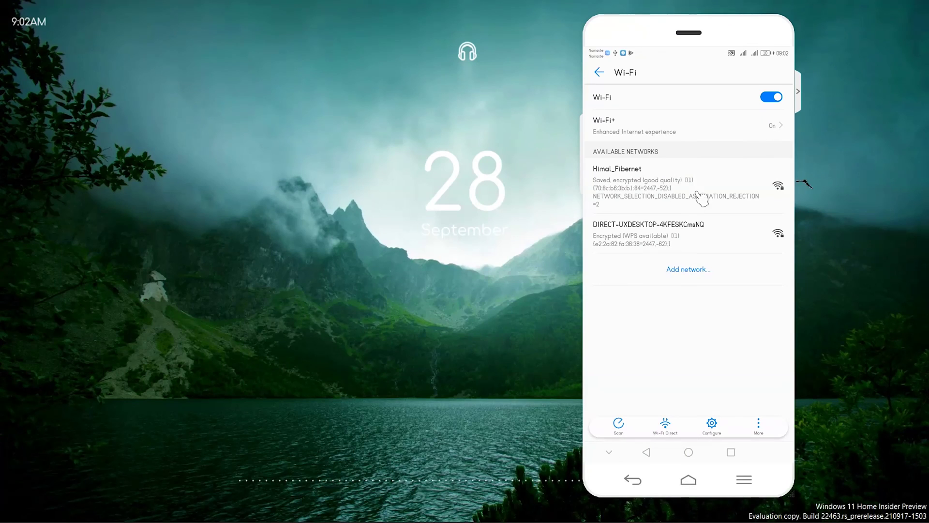
pyautogui.click(874, 114)
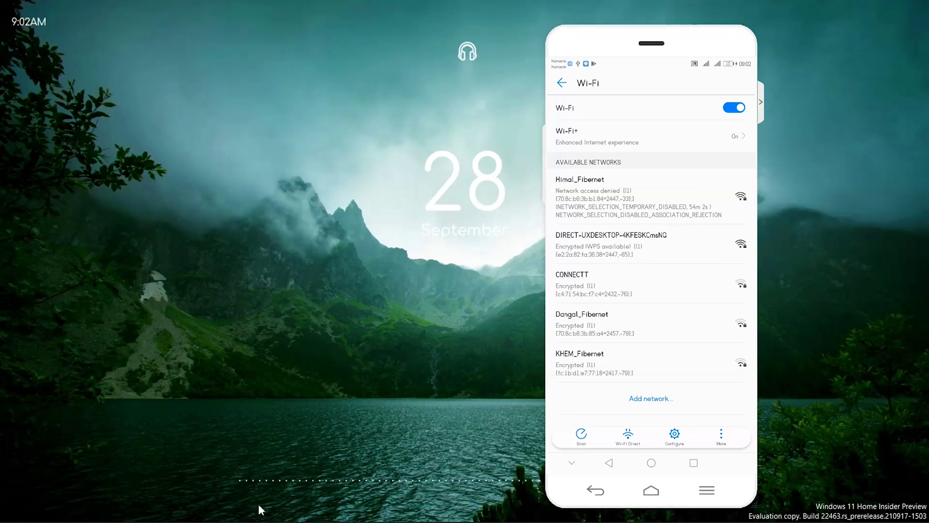
pyautogui.moveTo(371, 516)
pyautogui.click(371, 507)
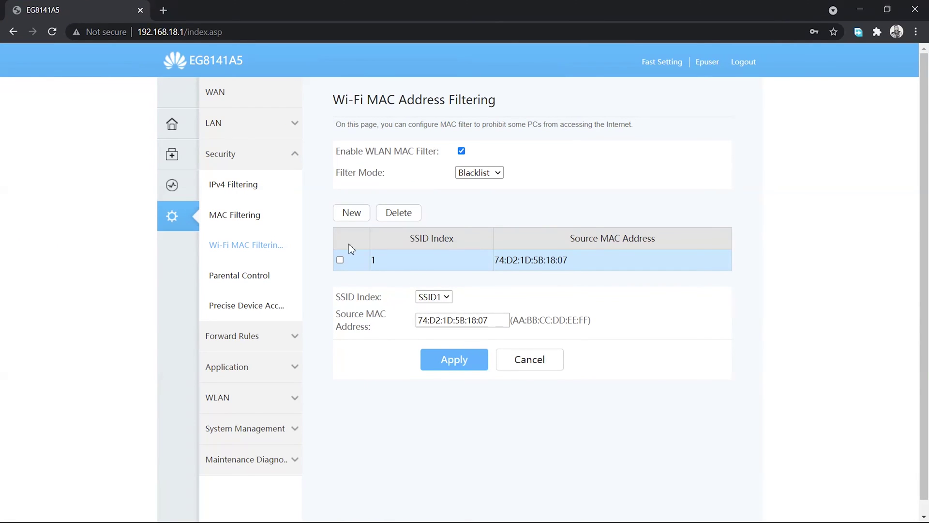
# Delete the 74:D2:1D:5B:18:07 blacklist entry and confirm the deletion.
pyautogui.click(339, 260)
pyautogui.click(412, 218)
pyautogui.click(523, 99)
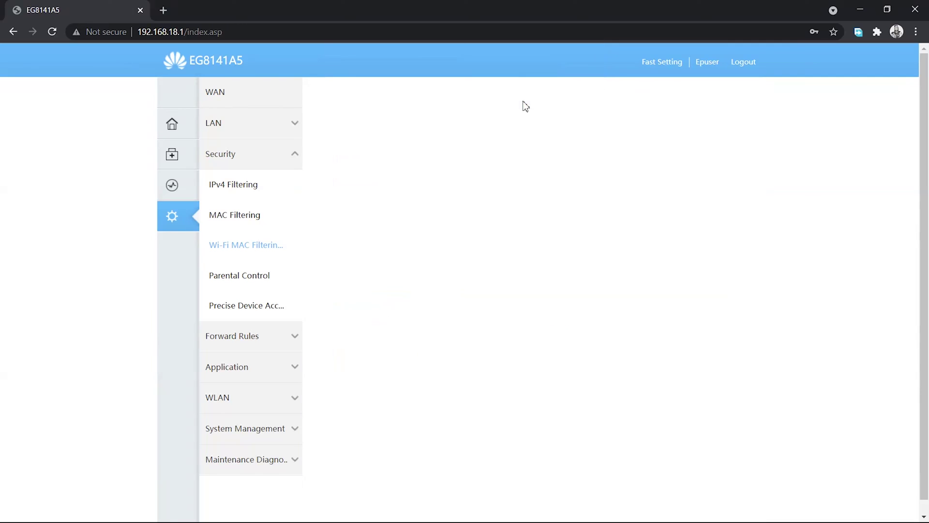
# Watch the mirrored phone's Wi-Fi list for Himal_Fibernet reconnecting.
pyautogui.click(864, 11)
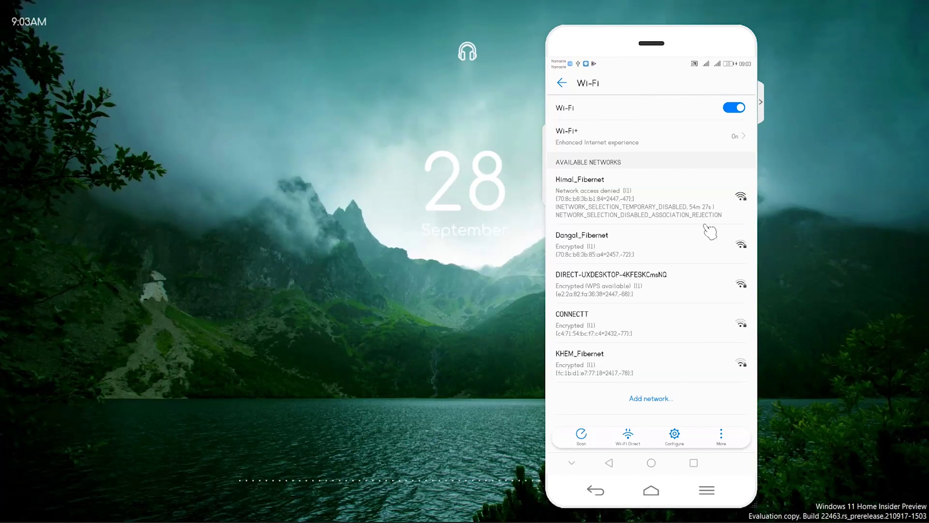